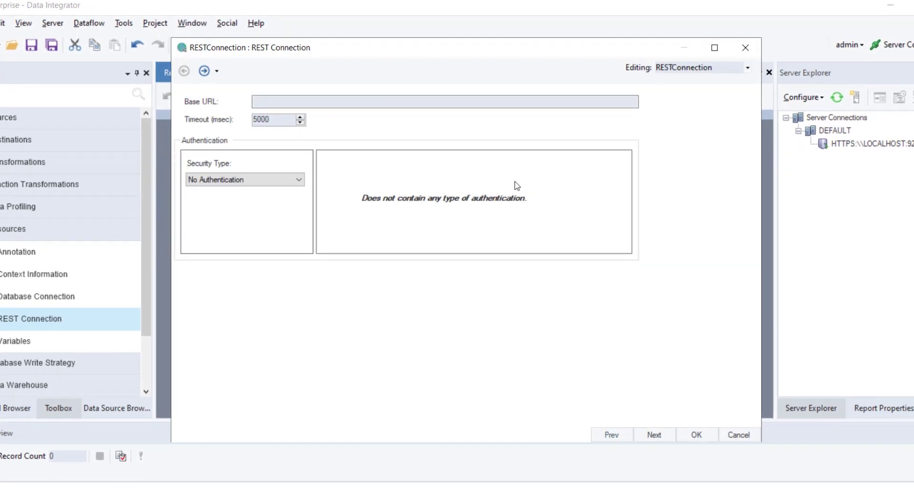
left_click(504, 101)
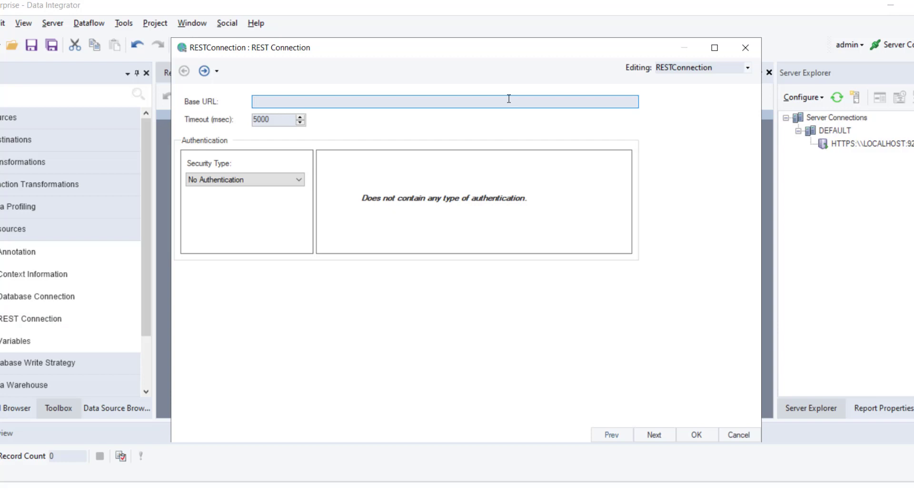
type("https://api.avaza.com/")
left_click(299, 180)
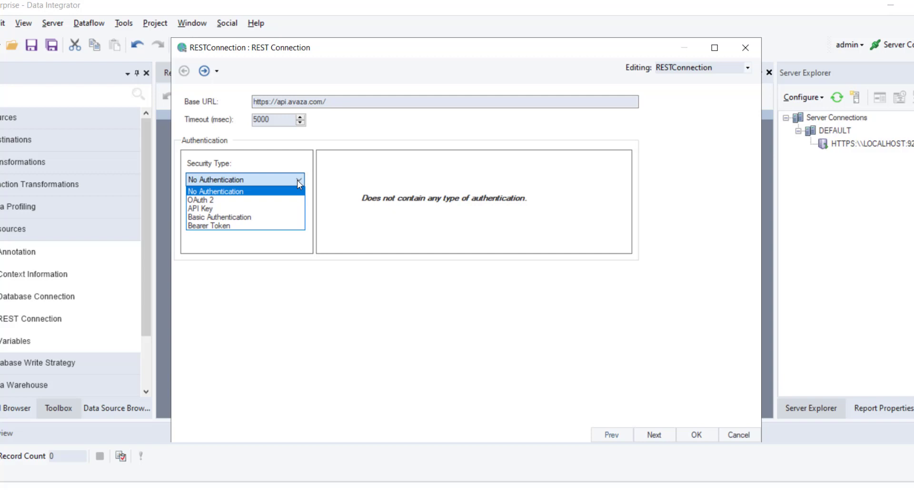
left_click(294, 199)
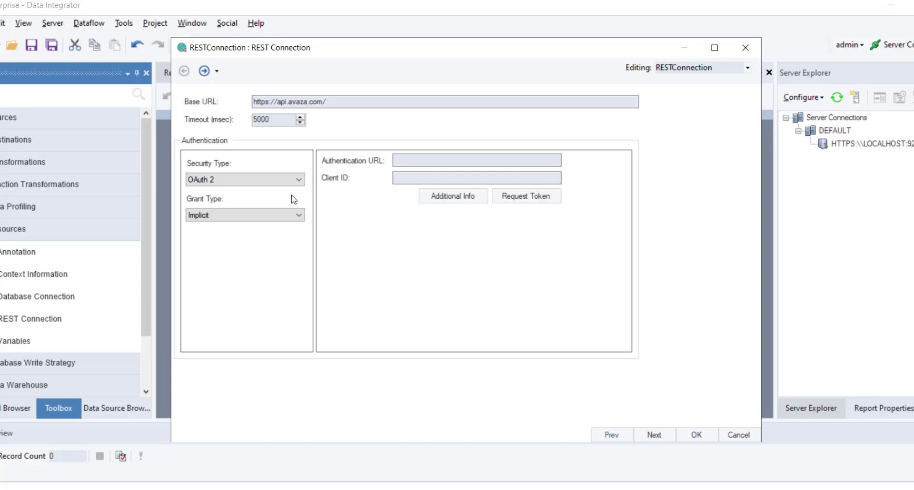
Switch the OAuth 2 grant type through Authorization Code, Password and Client Credentials to compare their required fields
left_click(296, 213)
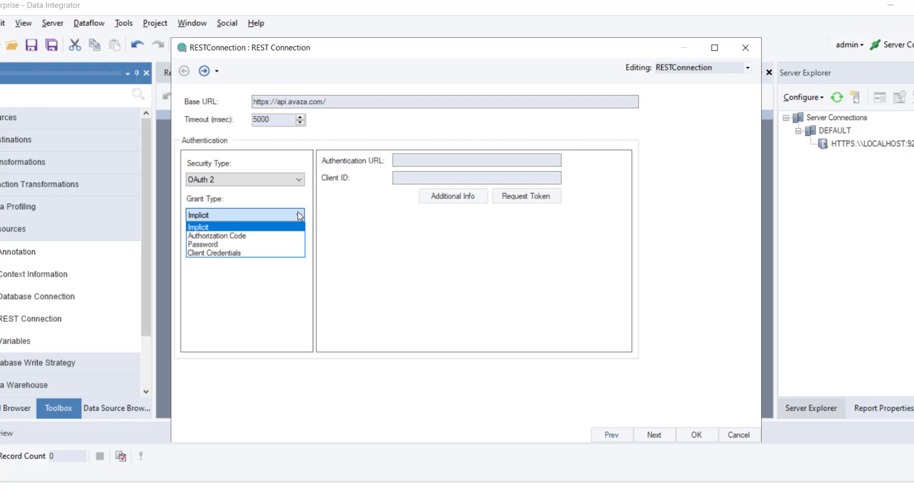
left_click(293, 235)
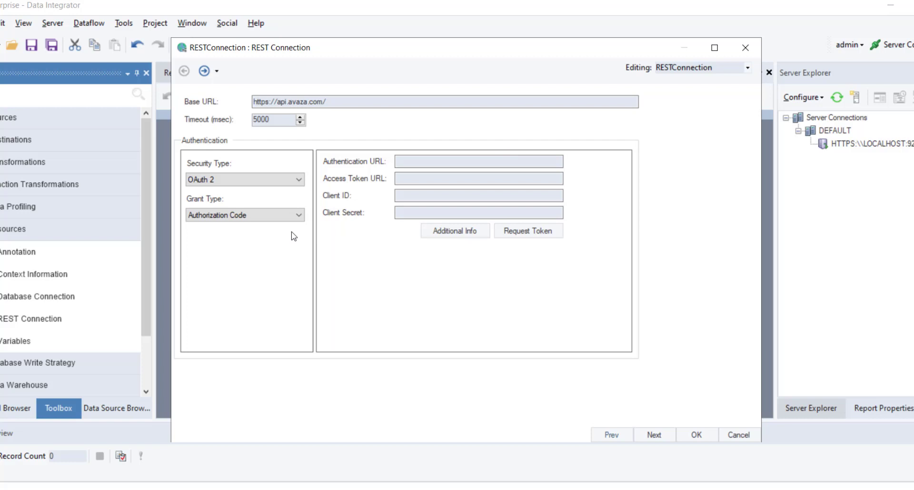
left_click(299, 214)
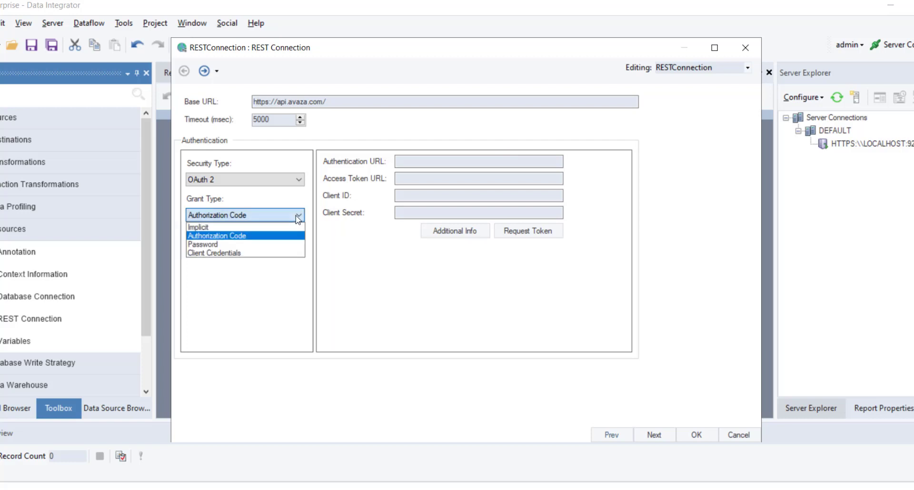
left_click(289, 242)
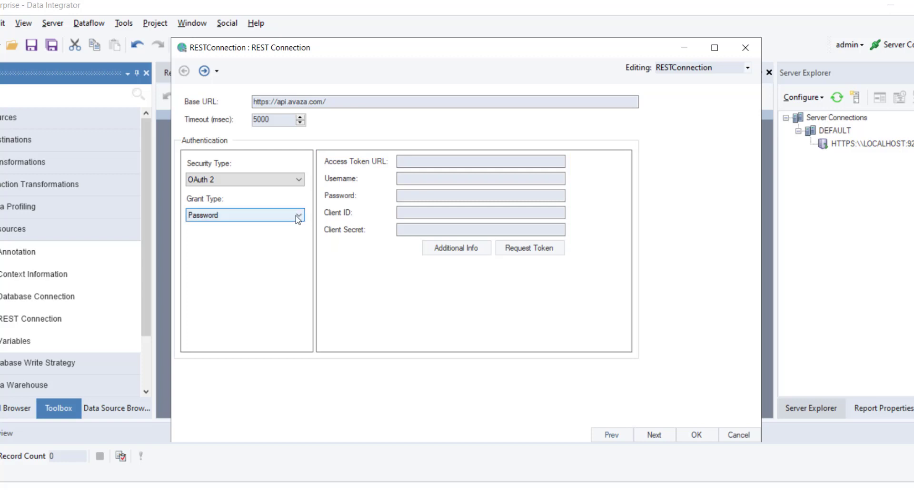
left_click(295, 215)
left_click(282, 254)
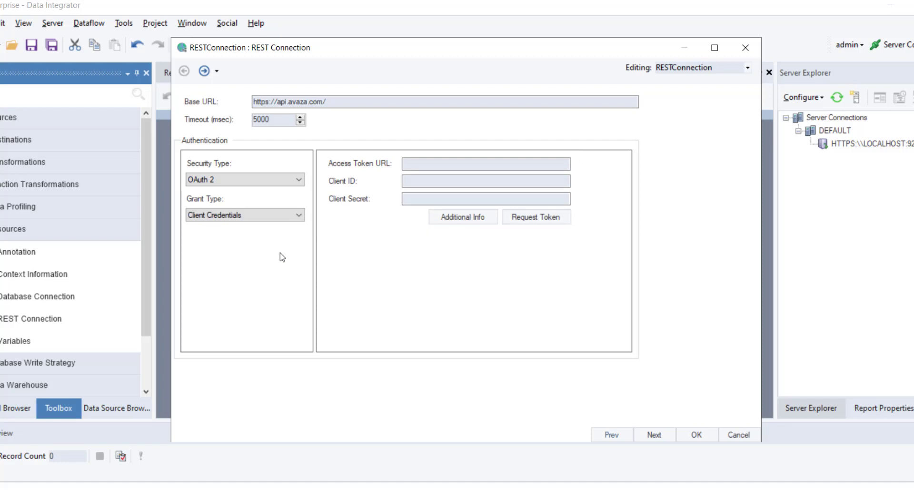
Switch the security type through API Key, Basic Authentication and Bearer Token to compare their credential fields
left_click(297, 180)
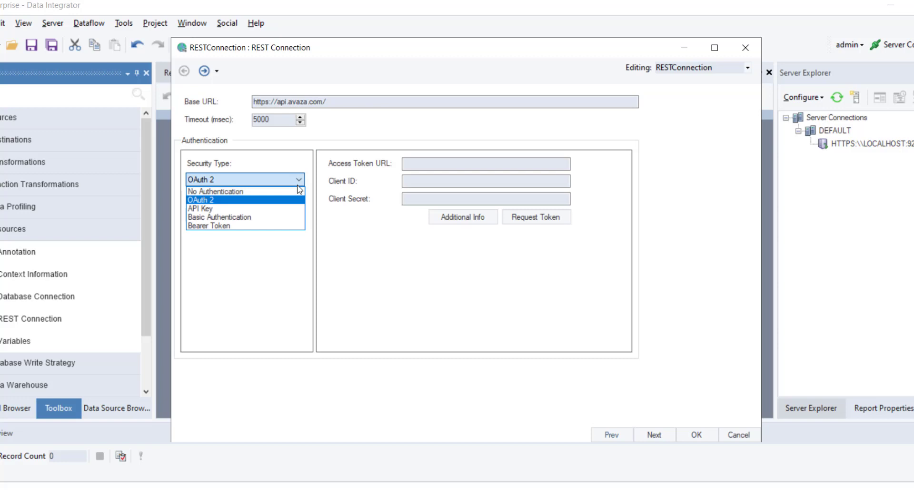
left_click(285, 208)
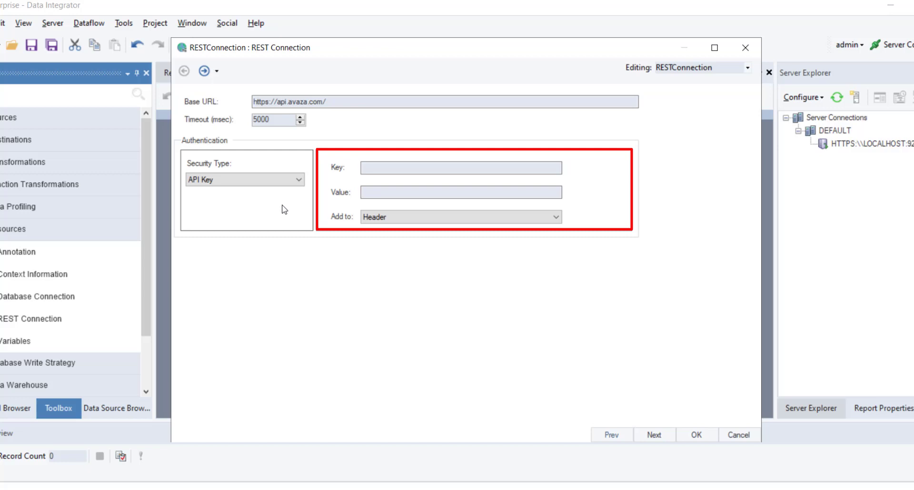
left_click(295, 180)
left_click(271, 219)
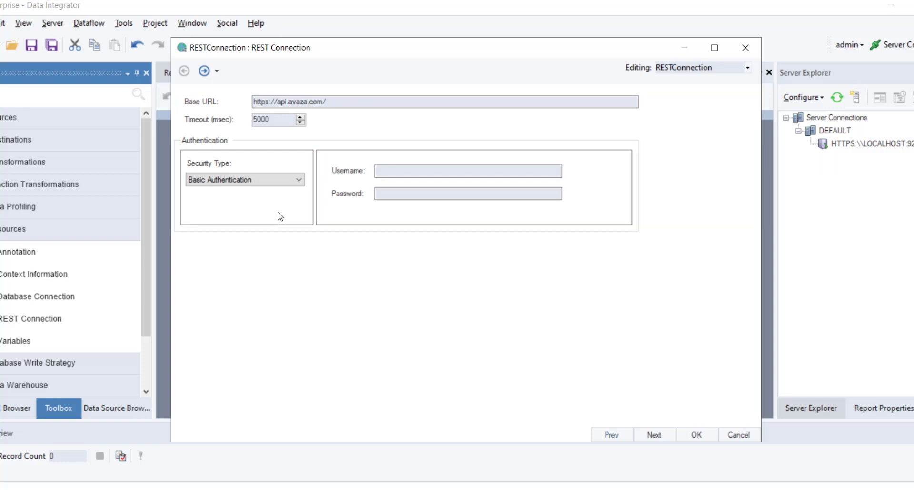
left_click(297, 180)
left_click(273, 226)
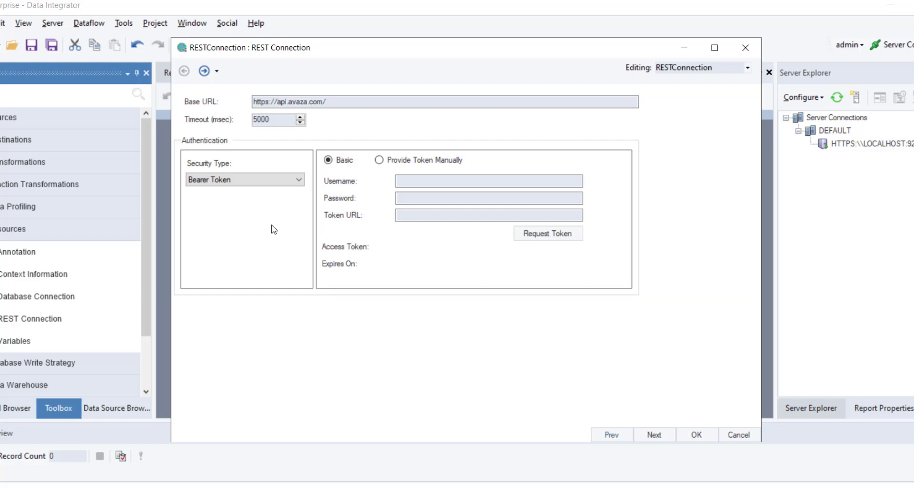
Set the REST connection's security type to OAuth 2 with the Authorization Code grant type
left_click(298, 181)
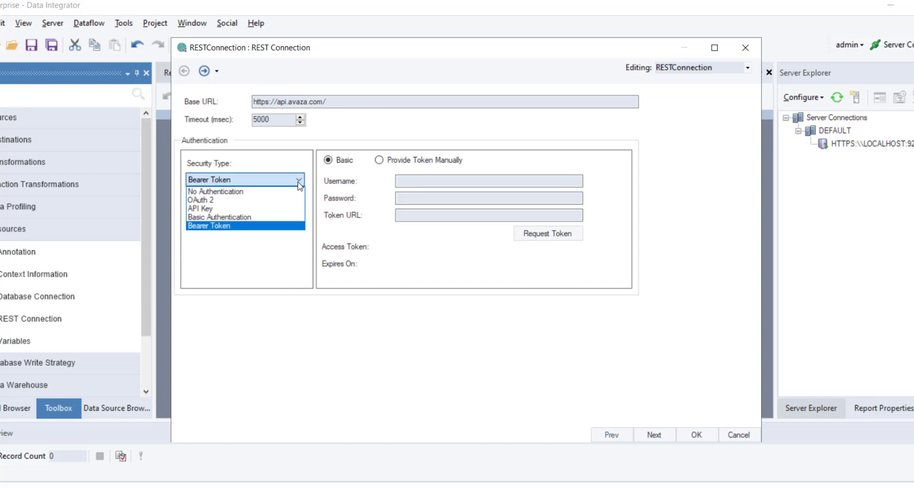
left_click(276, 199)
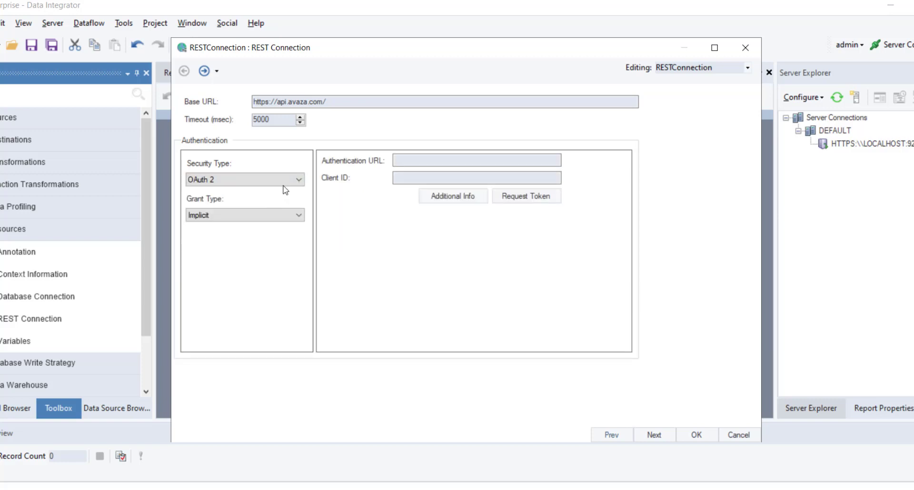
left_click(296, 216)
left_click(285, 235)
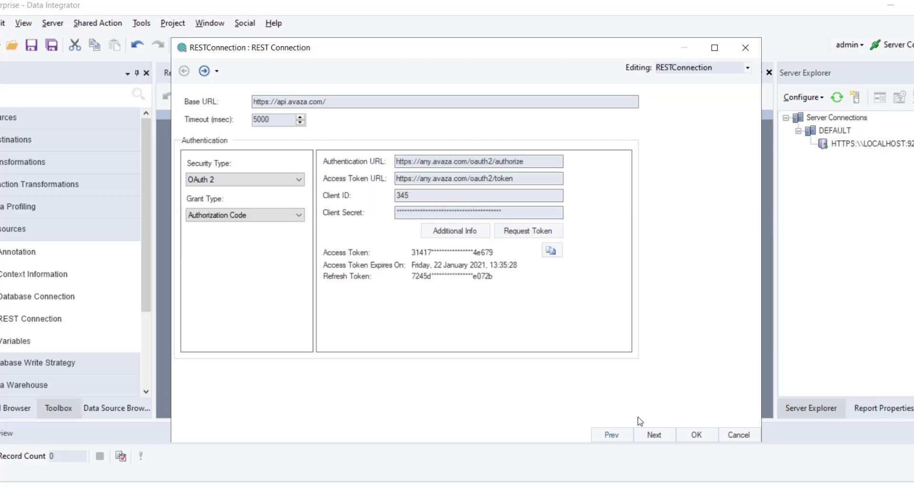
Examine the location and data type options available for the REST connection's inherited parameters
left_click(652, 434)
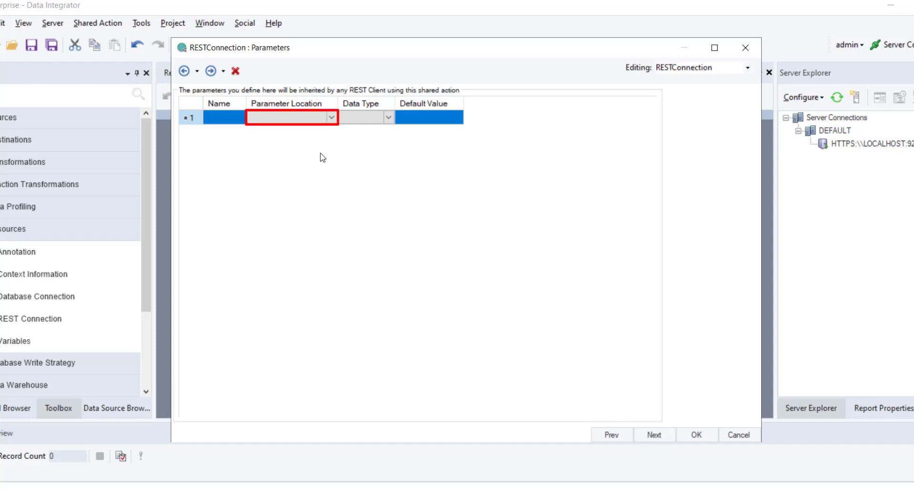
left_click(331, 122)
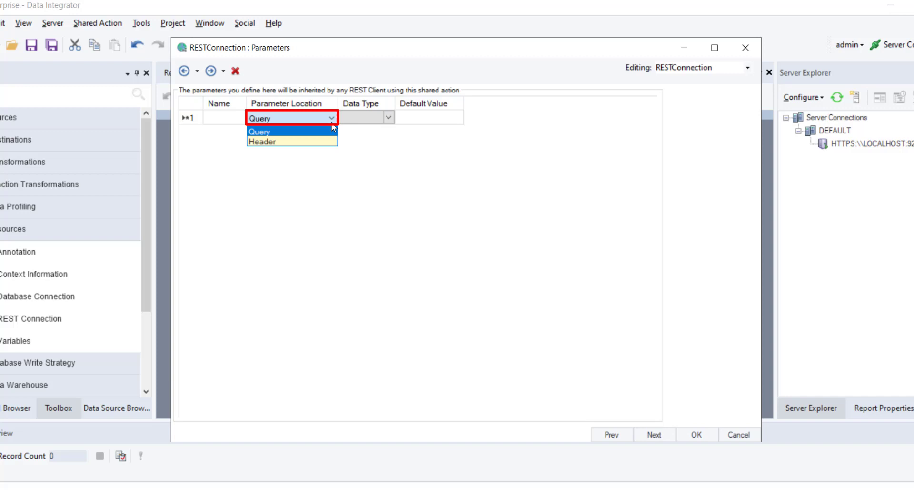
left_click(389, 118)
left_click(389, 119)
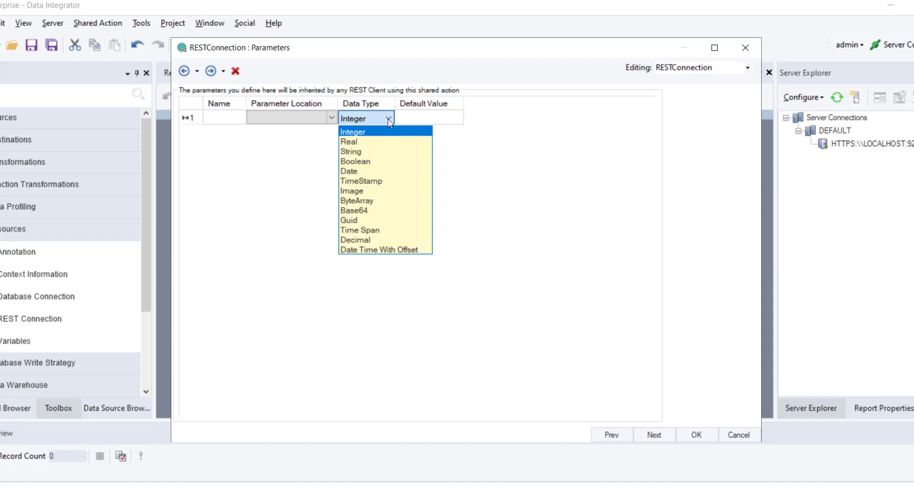
left_click(482, 208)
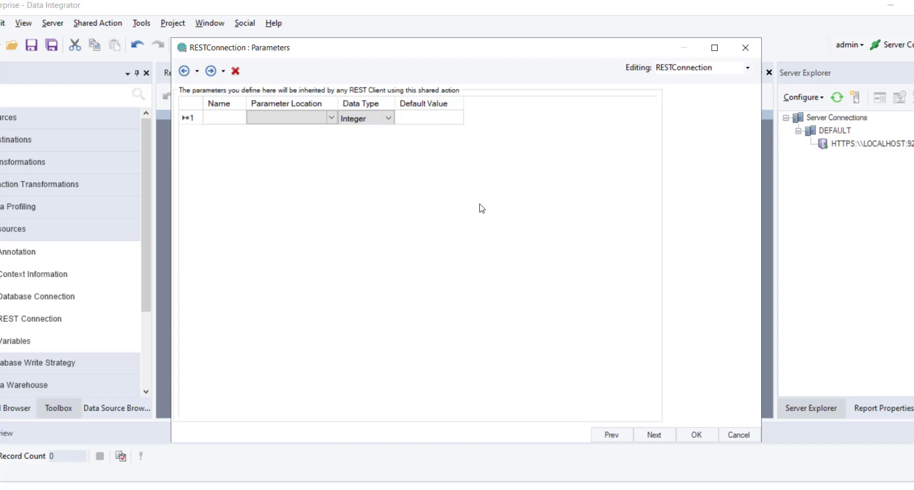
Pass through the config parameters and general options without entries and accept the REST connection's configuration
left_click(654, 435)
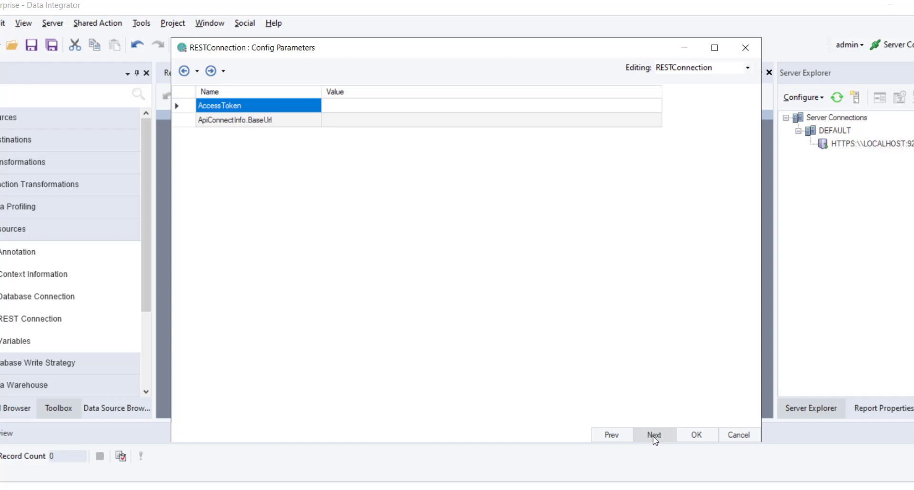
left_click(655, 435)
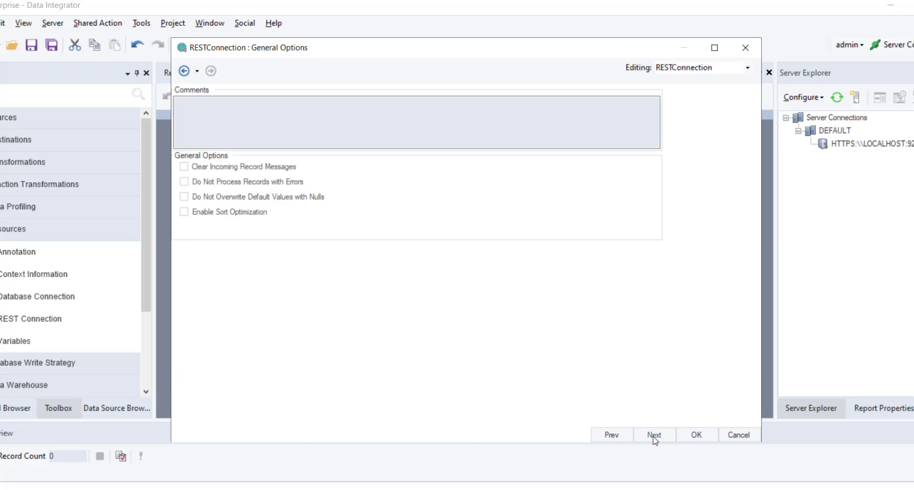
left_click(697, 434)
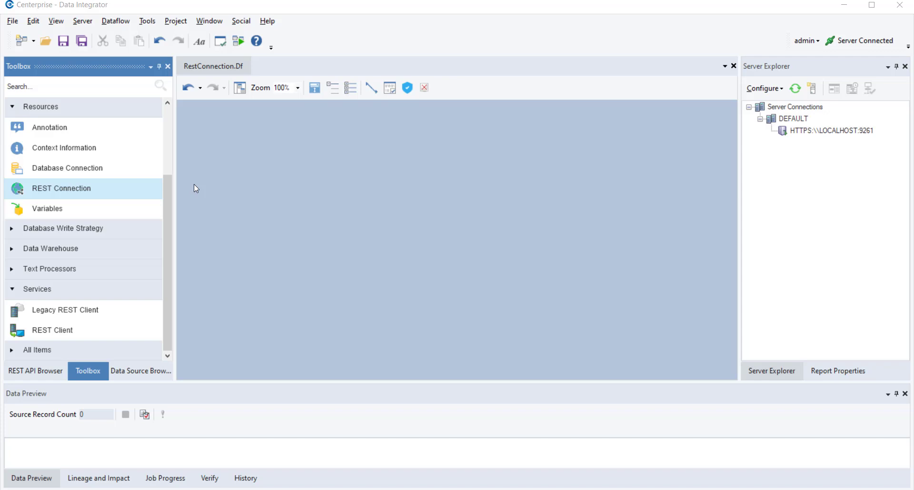
Place a REST Connection object and a REST Client object side by side in the RestConnection.Df dataflow
left_click_drag(135, 196, 228, 210)
left_click_drag(96, 330, 403, 215)
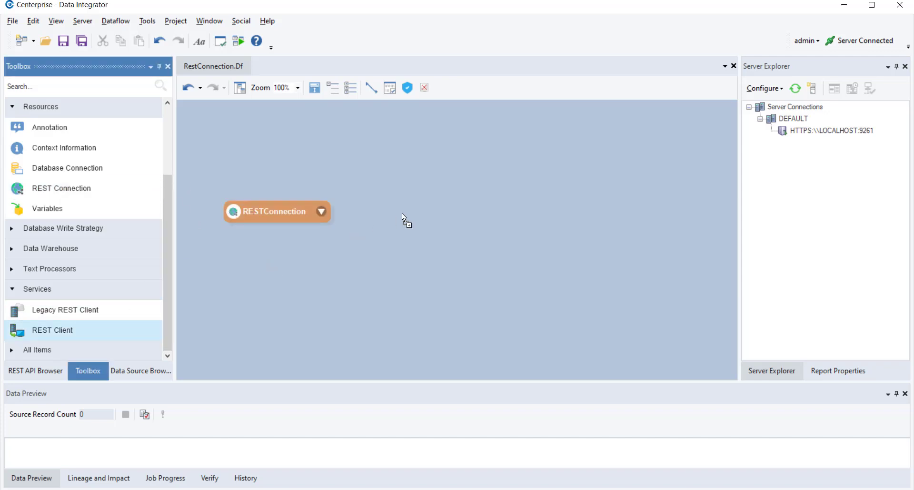
left_click_drag(524, 210, 539, 213)
left_click(538, 231)
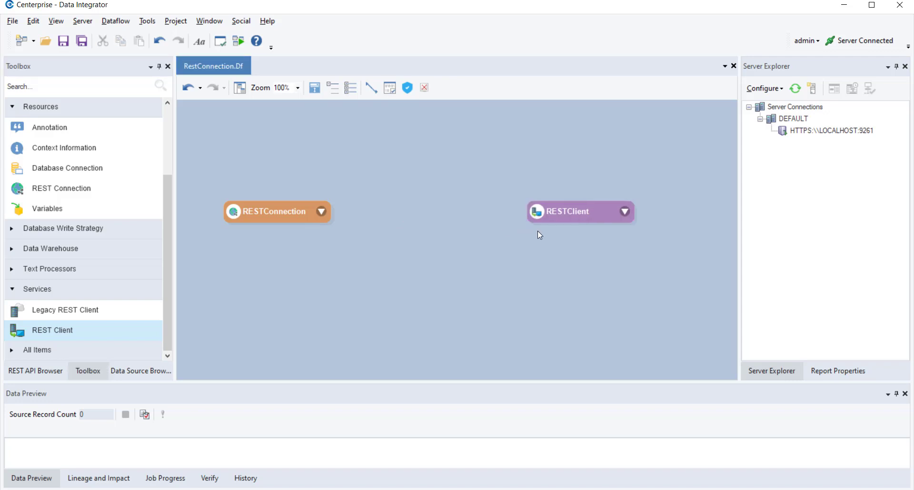
Open the REST Client's properties and view the shared connections it can use
right_click(562, 216)
left_click(638, 9)
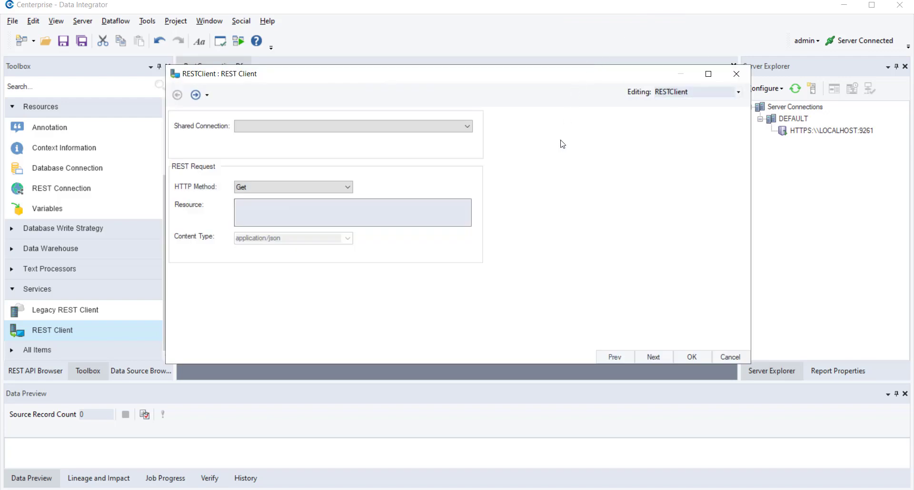
left_click(468, 126)
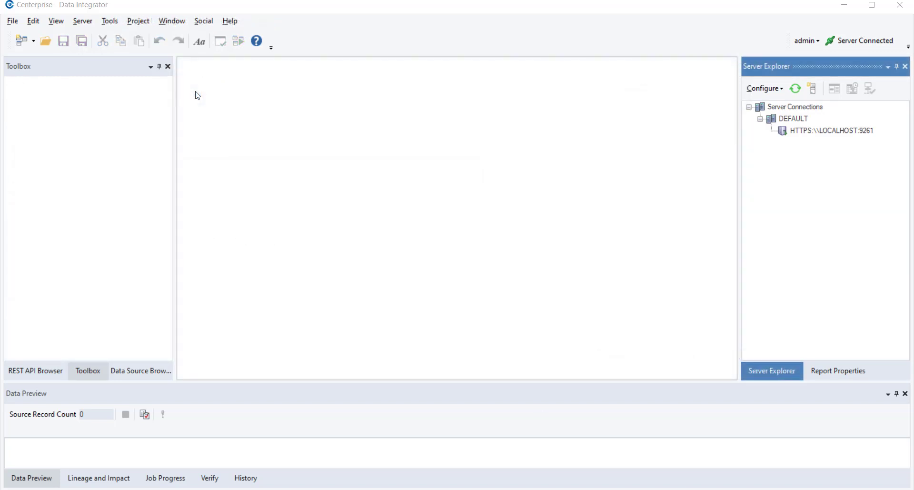
Create a new project named REST1 in the RESTConn folder
left_click(139, 21)
mouse_move(257, 34)
left_click(334, 37)
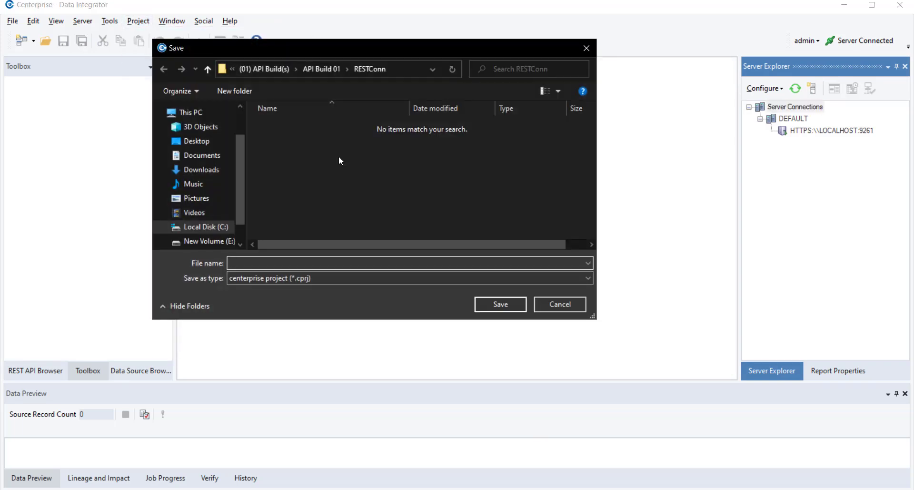
type("REWS")
key("BackSpace")
key("BackSpace")
type("ST1")
left_click(492, 304)
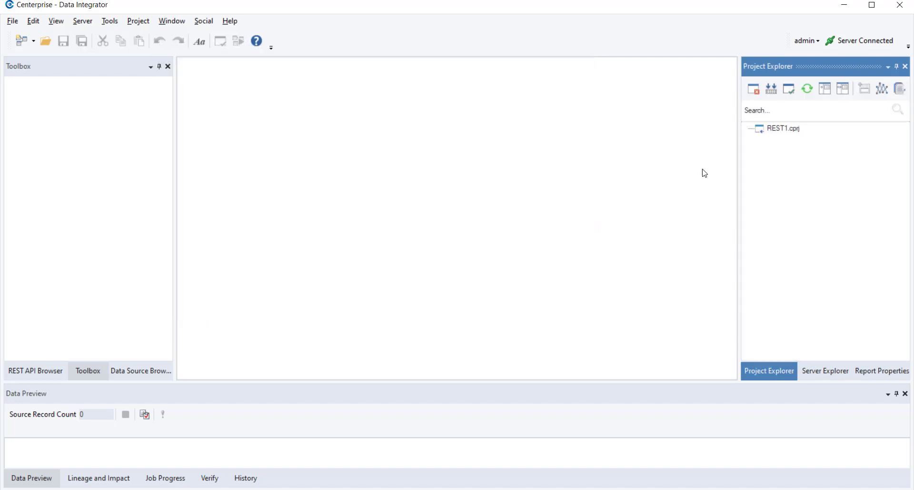
Add a SharedAction item named SharedAction2.Sact to the REST1 project
right_click(761, 129)
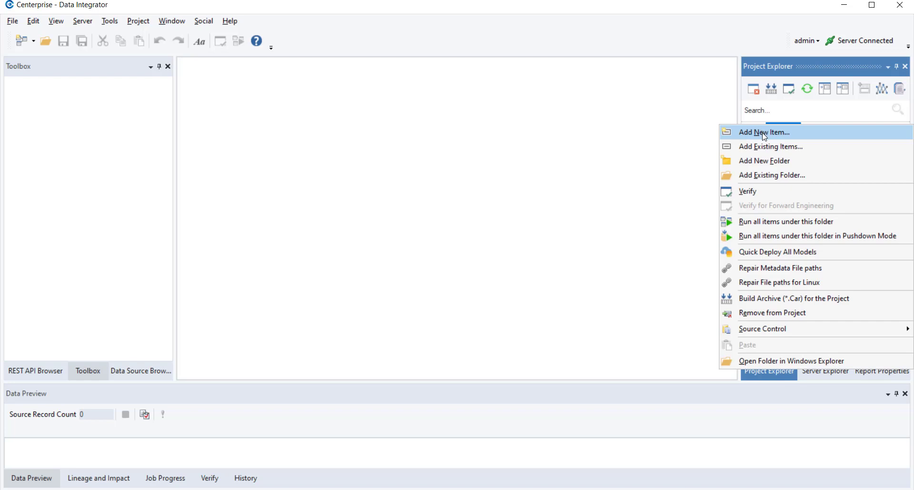
left_click(765, 133)
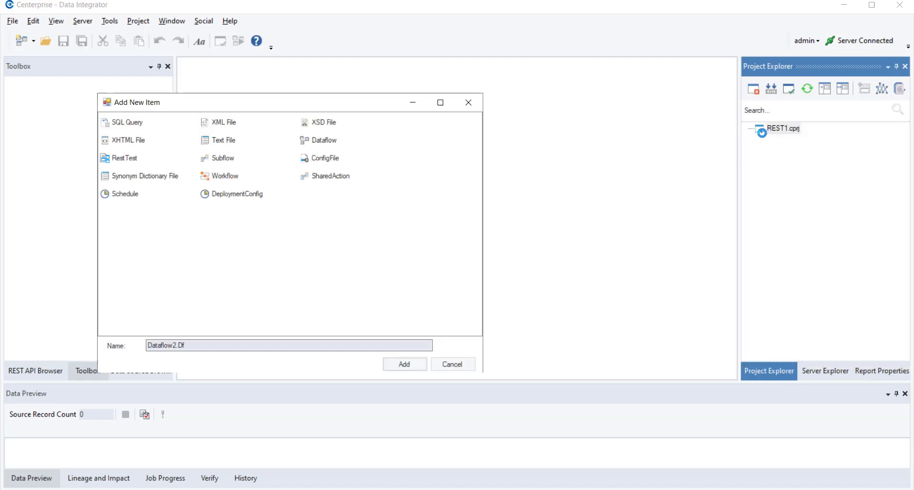
left_click(329, 176)
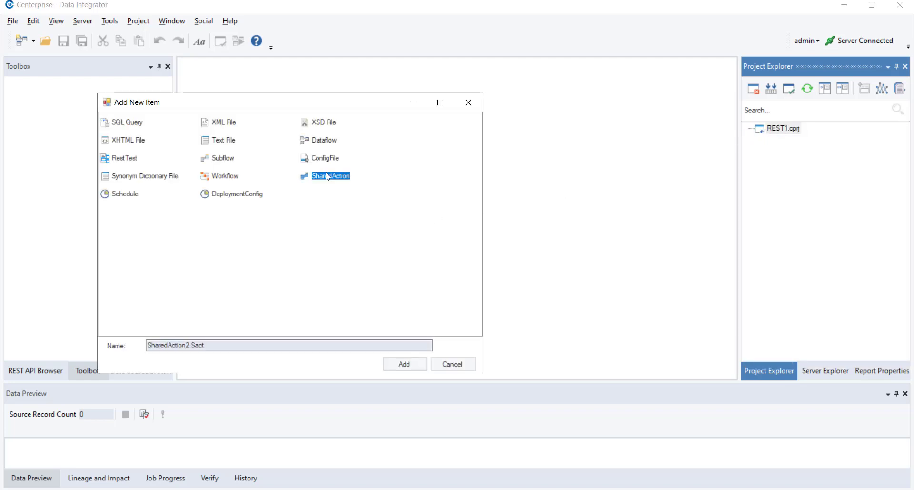
left_click(407, 366)
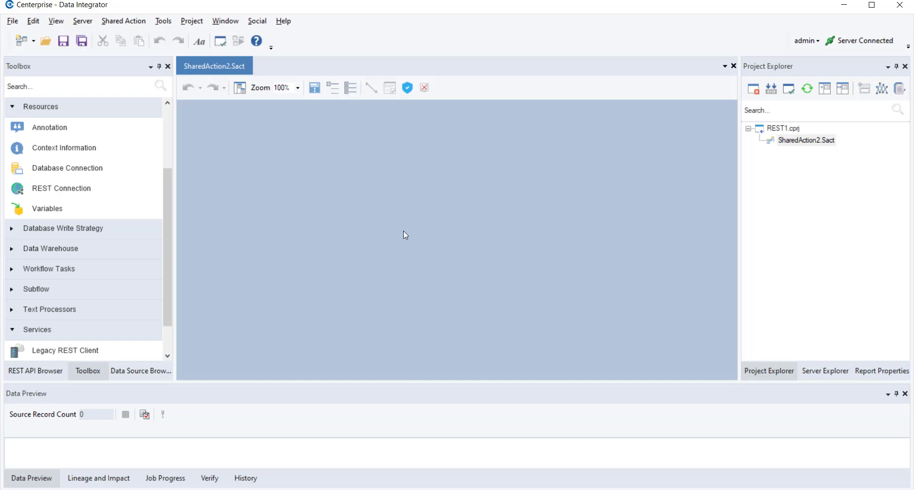
Place a REST Connection object in the SharedAction2.Sact shared action
left_click_drag(112, 193, 353, 196)
left_click(383, 231)
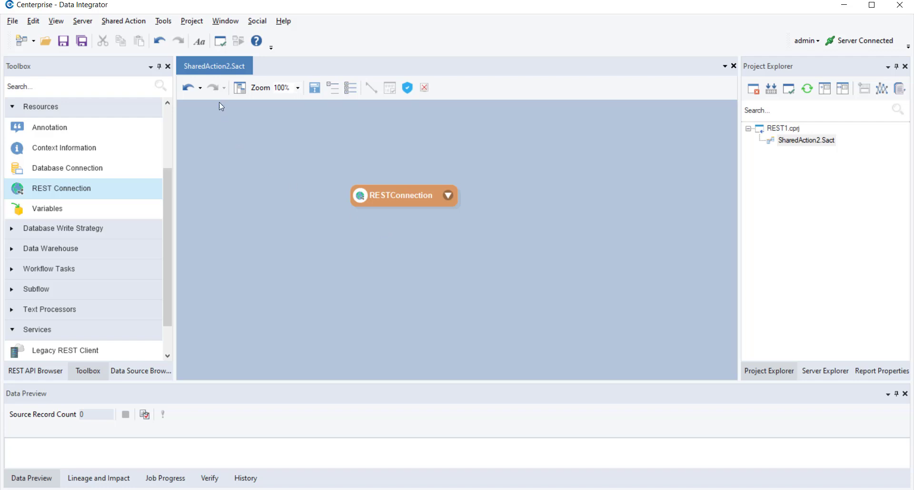
right_click(219, 69)
left_click(232, 82)
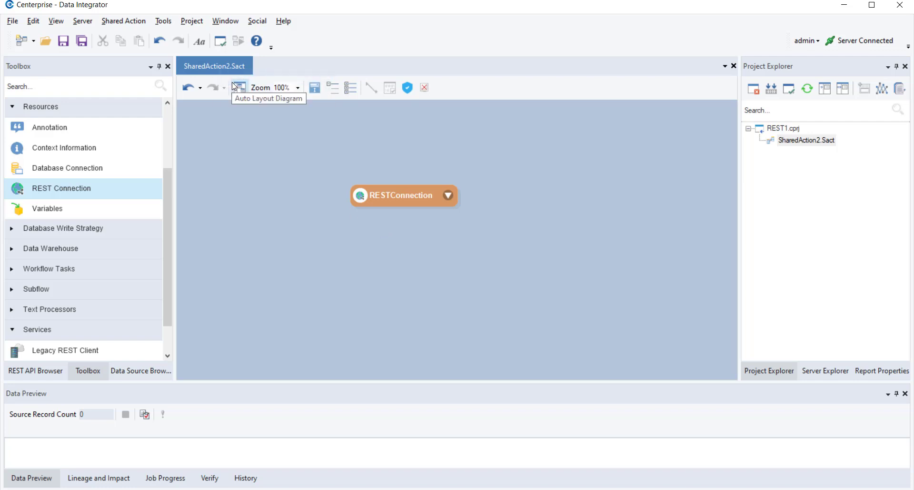
Add a Dataflow item named Dataflow3.Df to the REST1 project
right_click(763, 128)
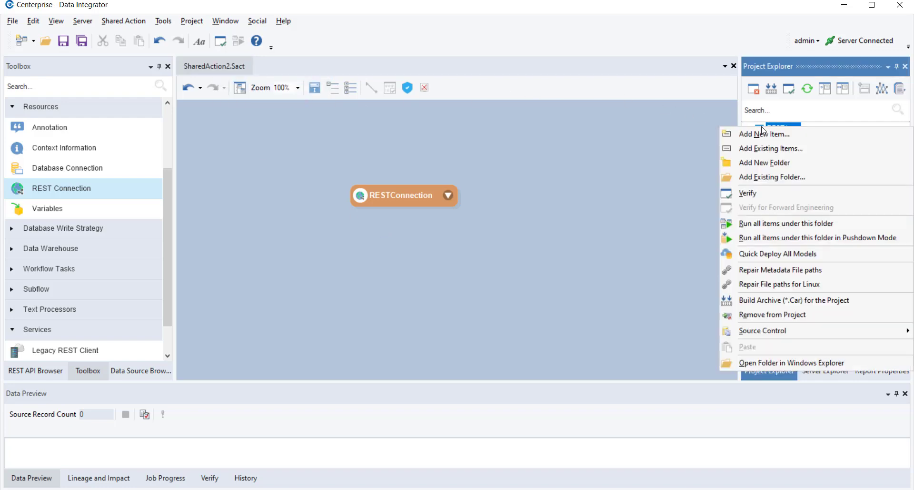
left_click(762, 133)
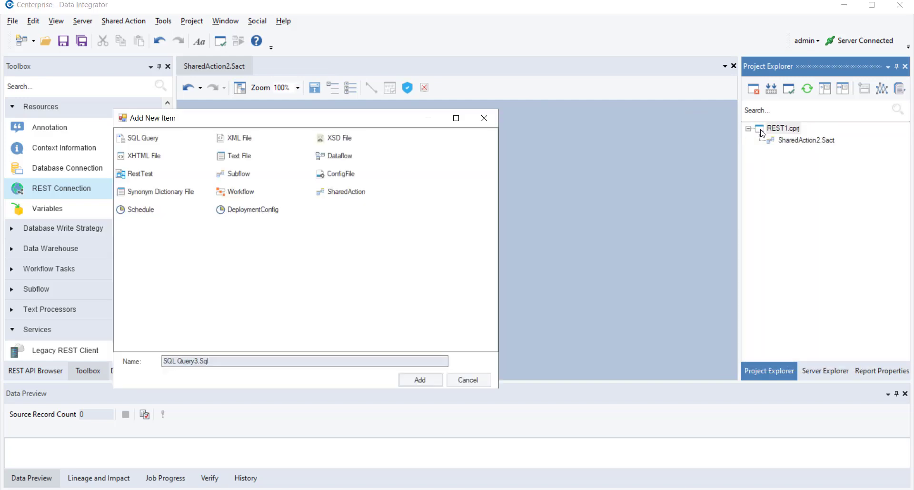
left_click(338, 157)
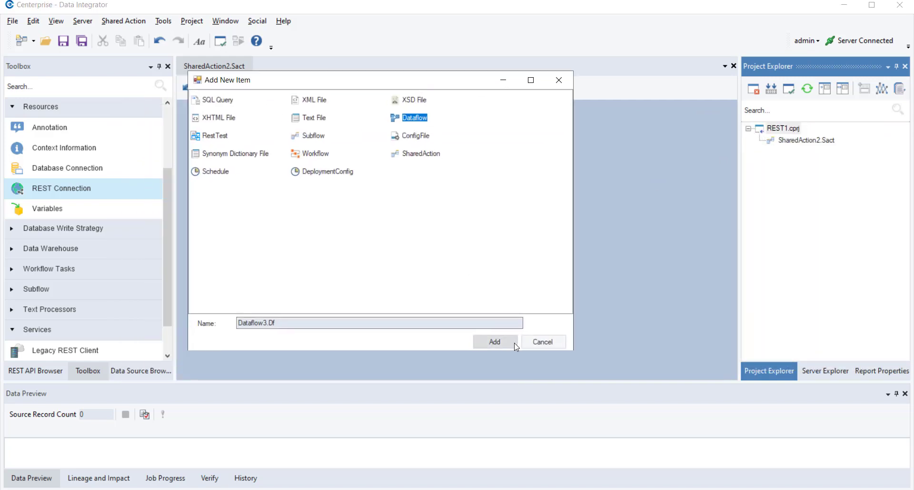
left_click(507, 342)
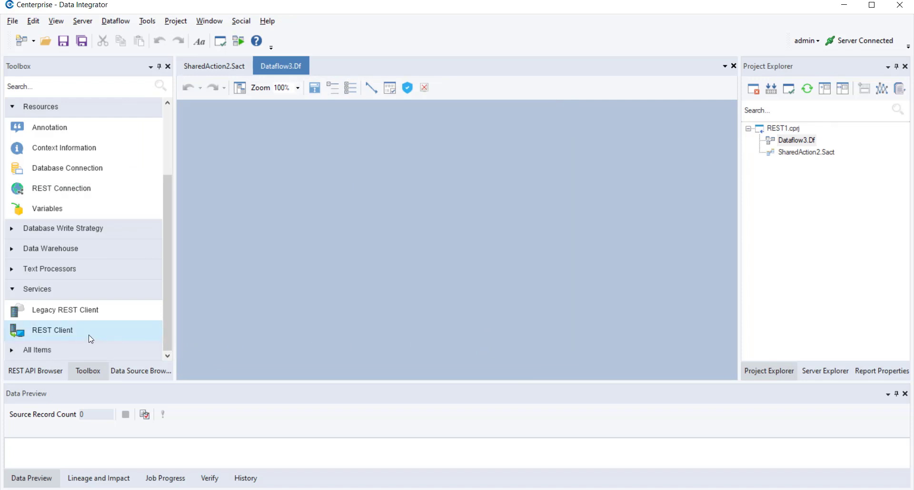
Place a REST Client object in the Dataflow3.Df dataflow and view the shared connections offered in its properties
left_click_drag(89, 335, 368, 193)
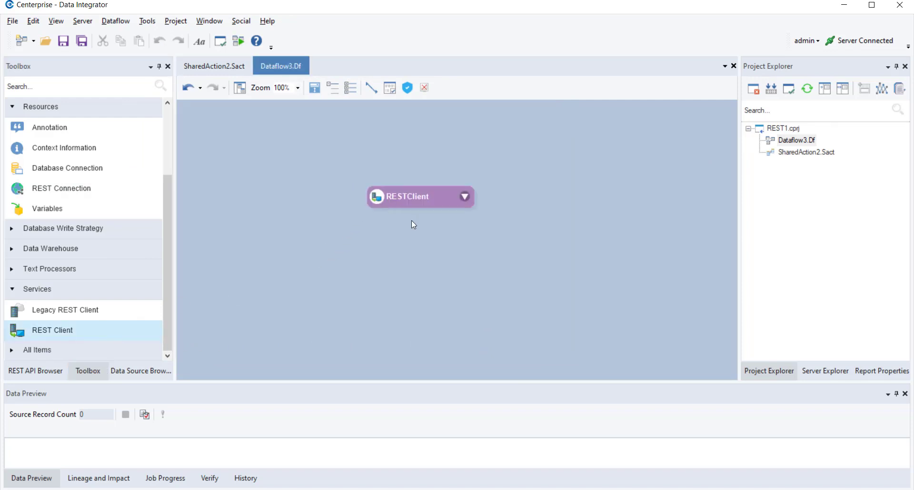
right_click(421, 196)
left_click(486, 8)
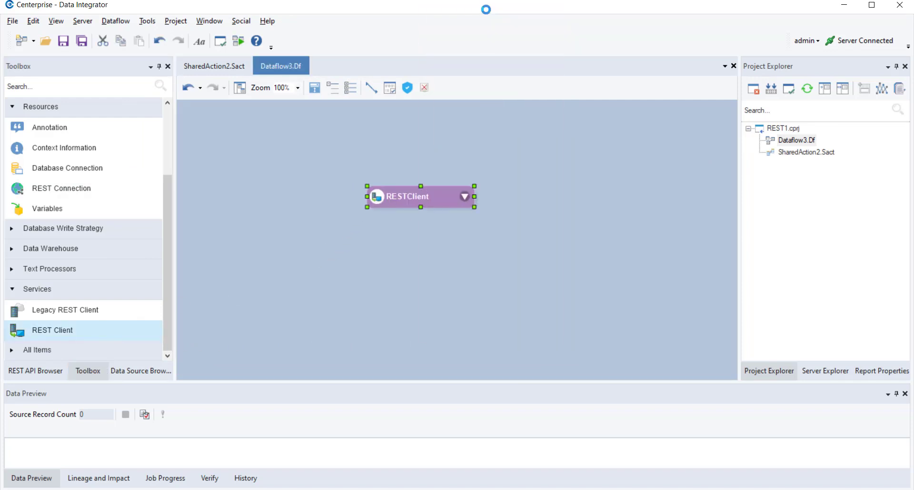
left_click(468, 126)
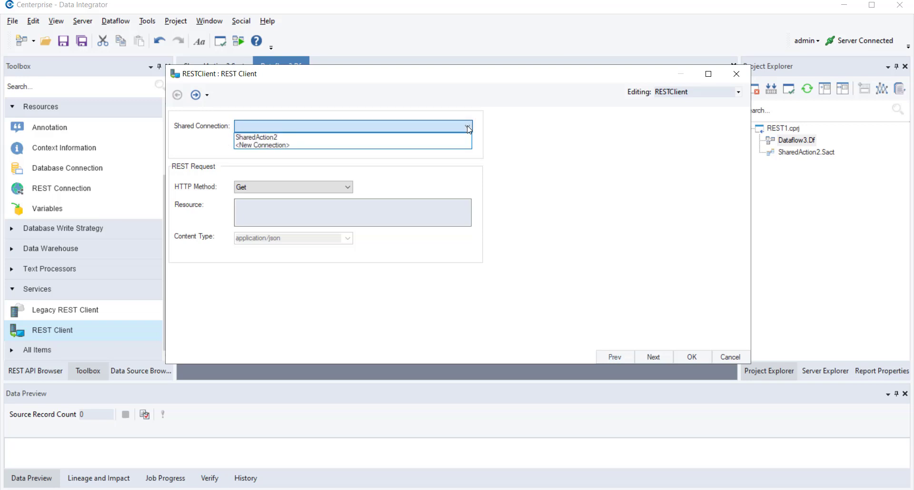